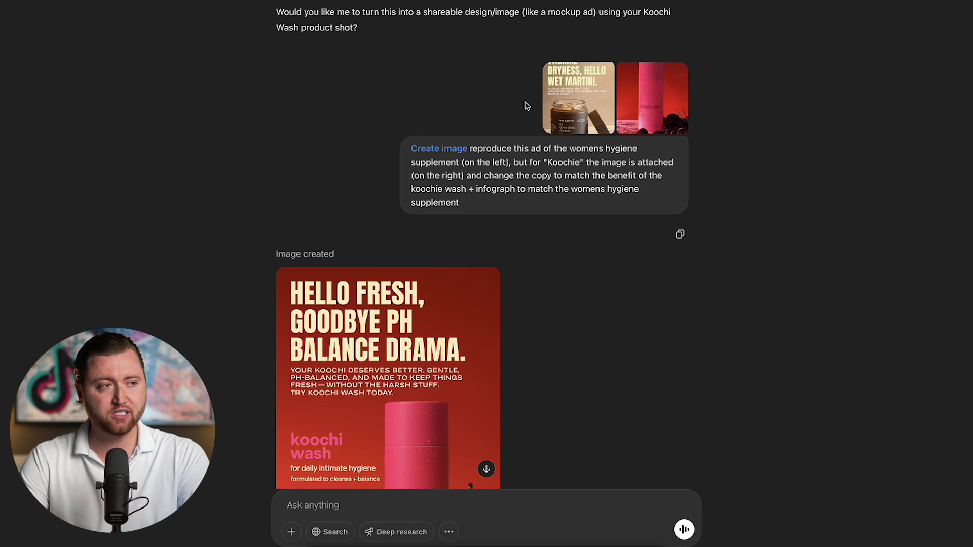
{"action": "left_click", "coordinate": [582, 128]}
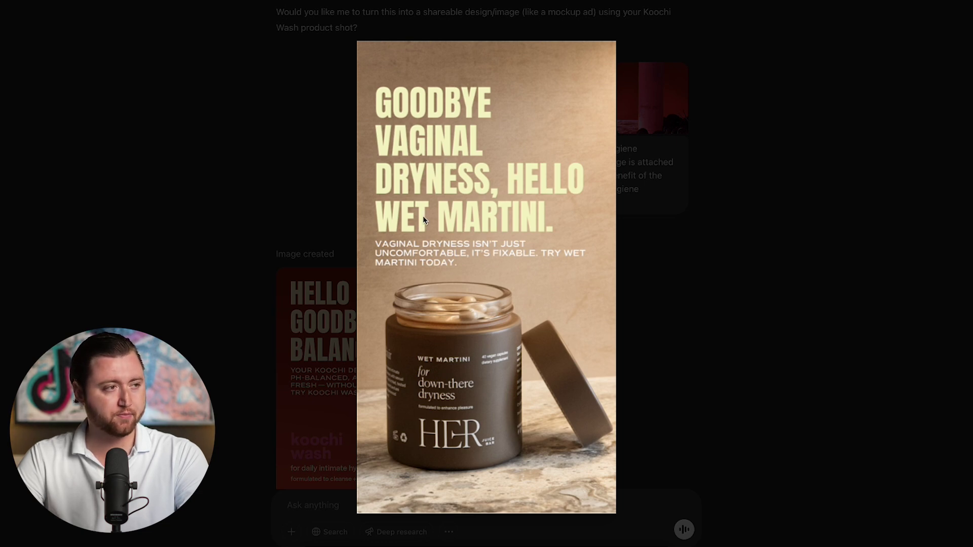
{"action": "left_click", "coordinate": [680, 96]}
{"action": "left_click", "coordinate": [675, 97]}
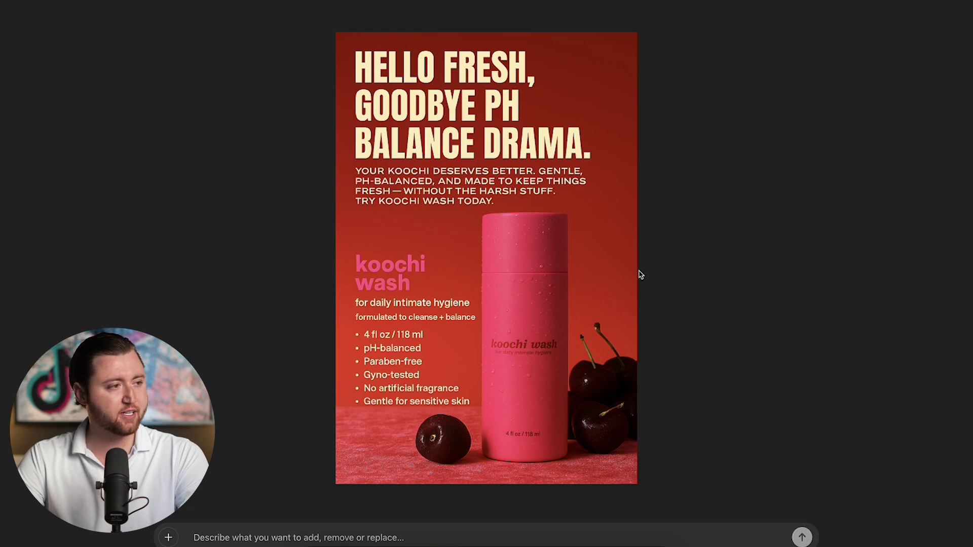
{"action": "key", "text": "Escape"}
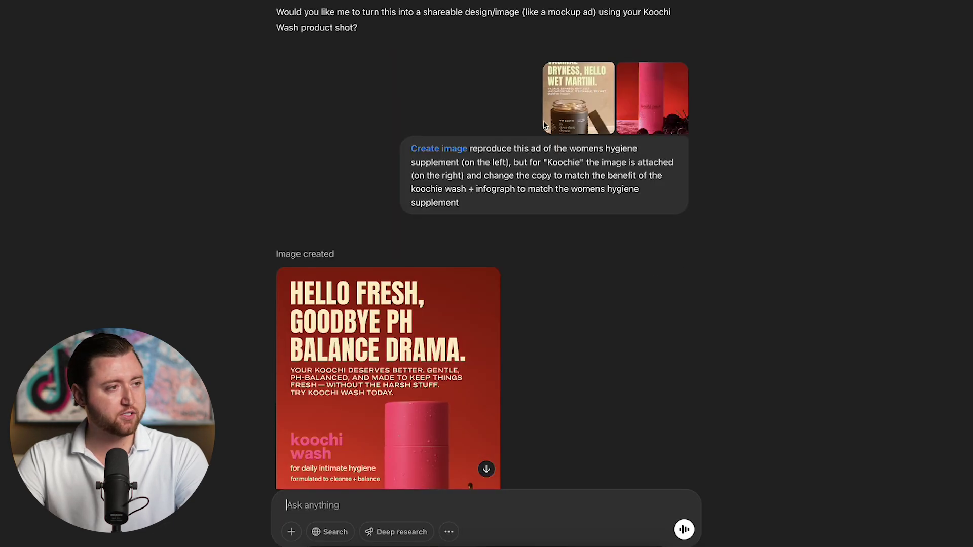
View the Koochi Wash product shot full-size, then enlarge the uploaded T-shirt design image.
{"action": "left_click", "coordinate": [676, 121]}
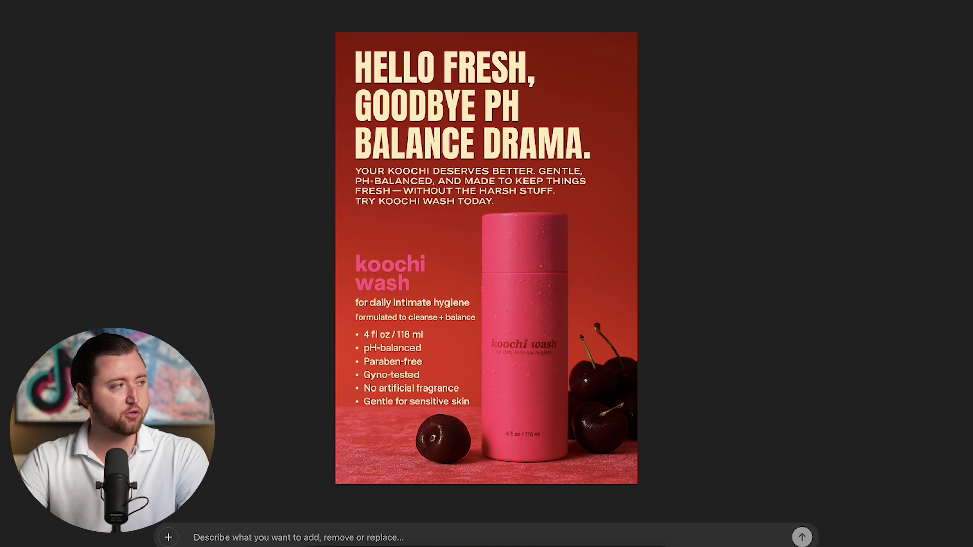
{"action": "key", "text": "Escape"}
{"action": "scroll", "coordinate": [487, 253], "scroll_direction": "down", "scroll_amount": 10}
{"action": "left_click", "coordinate": [542, 308]}
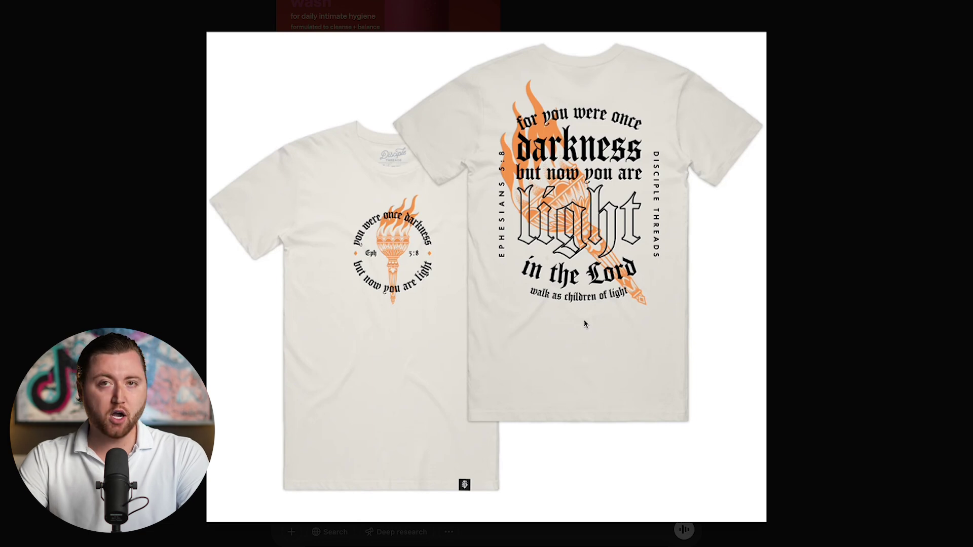
Close the T-shirt design preview, review the generated T-shirt model image full-size, and scroll down.
{"action": "left_click", "coordinate": [826, 246]}
{"action": "left_click", "coordinate": [501, 436]}
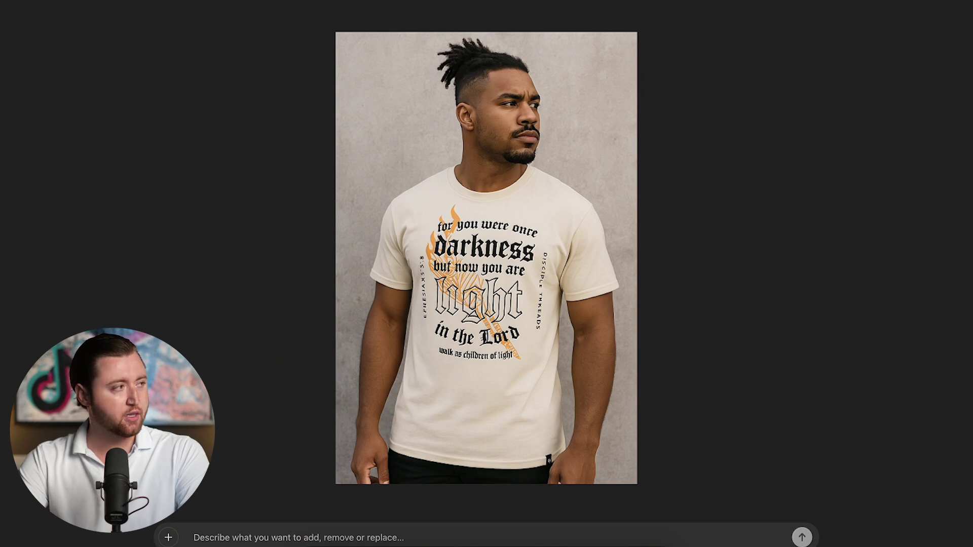
{"action": "key", "text": "Escape"}
{"action": "scroll", "coordinate": [502, 301], "scroll_direction": "down", "scroll_amount": 10}
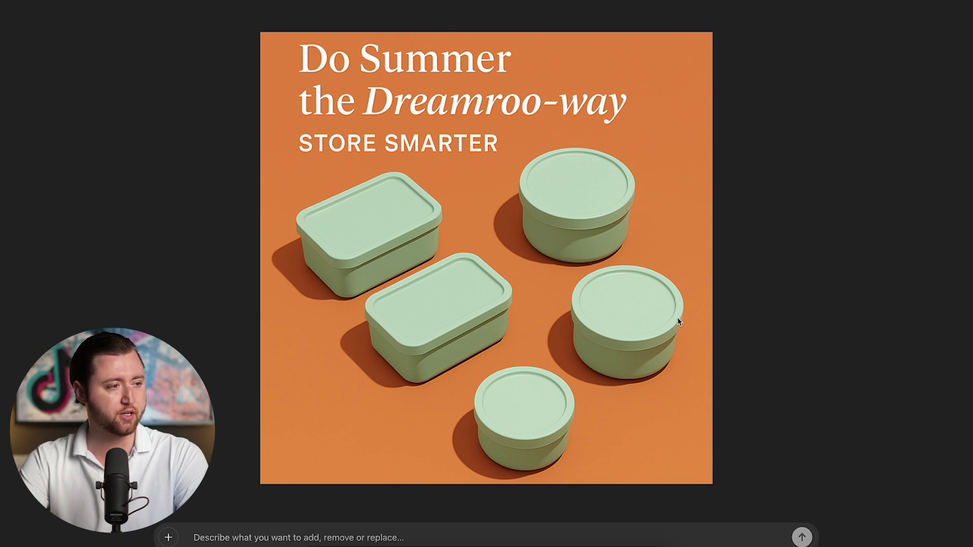
{"action": "left_click", "coordinate": [729, 297]}
{"action": "left_click", "coordinate": [652, 248]}
{"action": "left_click", "coordinate": [756, 245]}
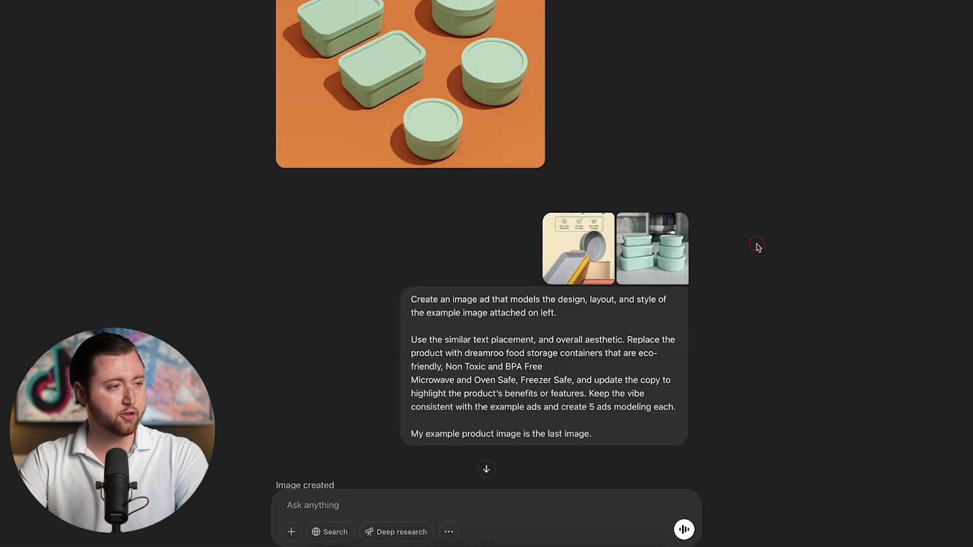
{"action": "left_click", "coordinate": [572, 252]}
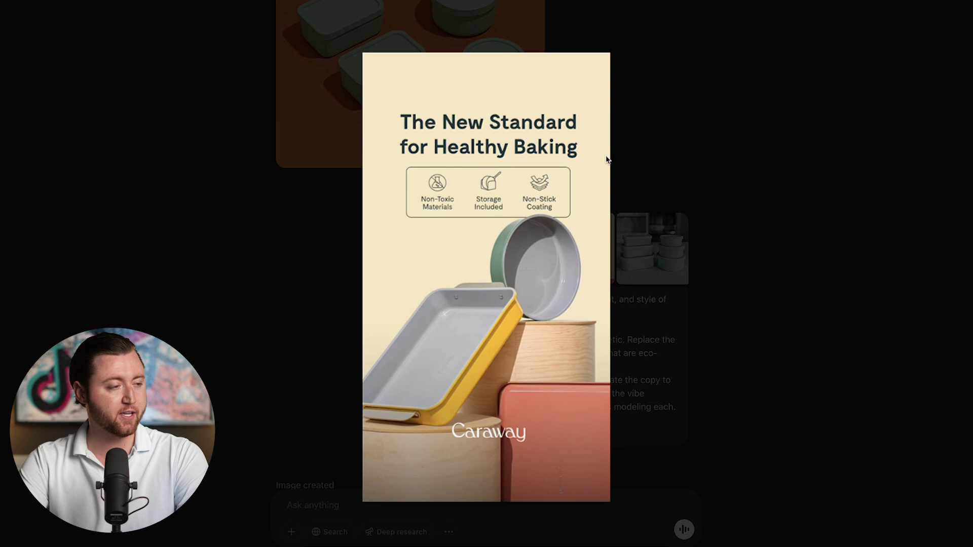
{"action": "left_click", "coordinate": [682, 248]}
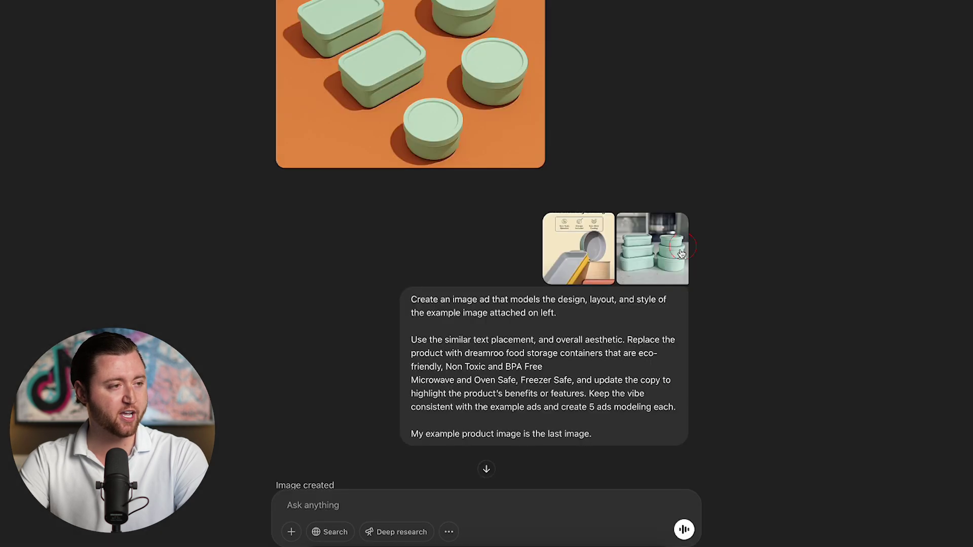
{"action": "left_click", "coordinate": [681, 248]}
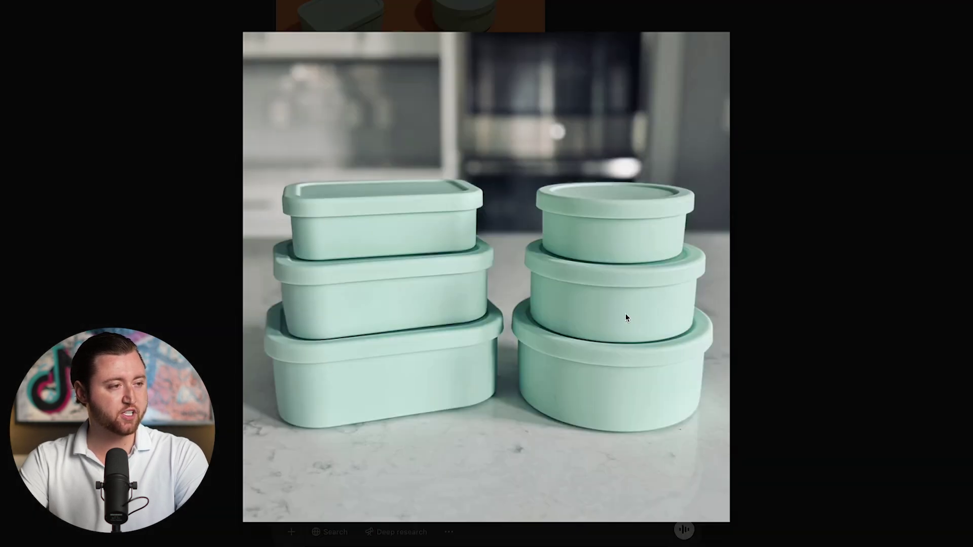
{"action": "left_click", "coordinate": [797, 242]}
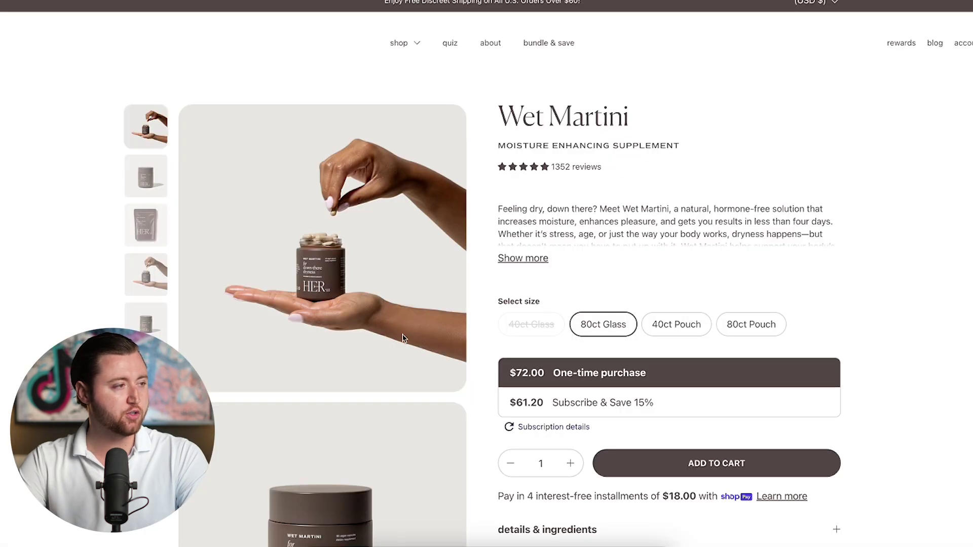
Capture a region screenshot of the Wet Martini product photo.
{"action": "key", "text": "super+shift+5"}
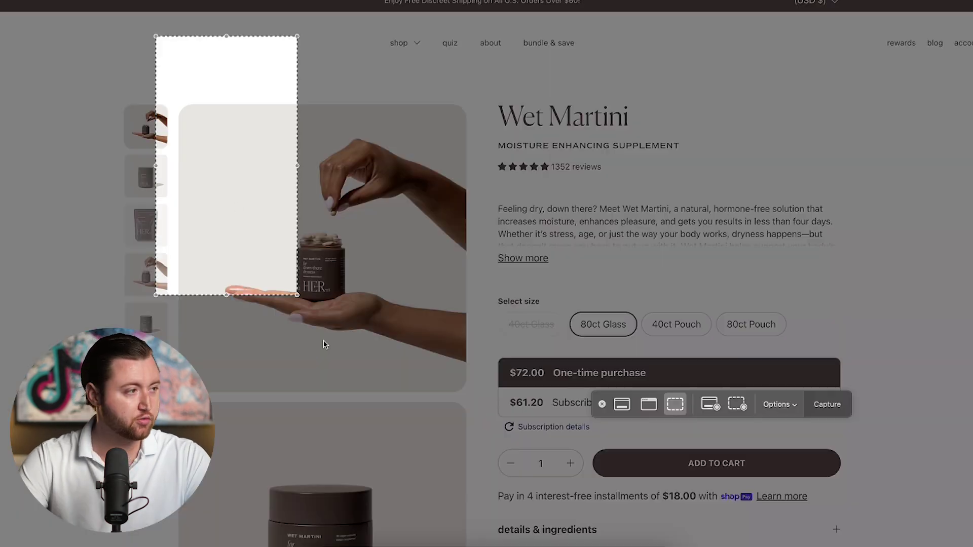
{"action": "left_click_drag", "start_coordinate": [249, 209], "coordinate": [285, 279]}
{"action": "left_click_drag", "start_coordinate": [334, 373], "coordinate": [464, 391]}
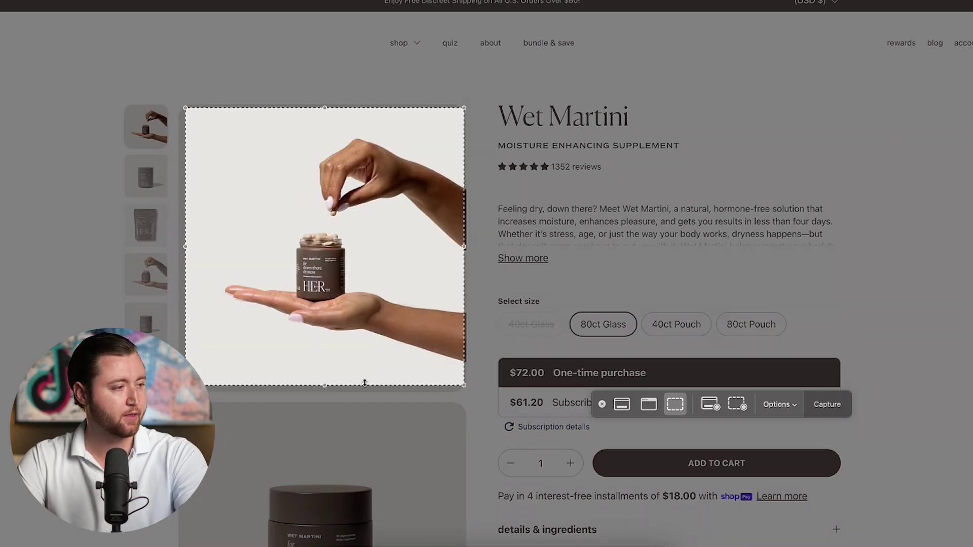
{"action": "key", "text": "Return"}
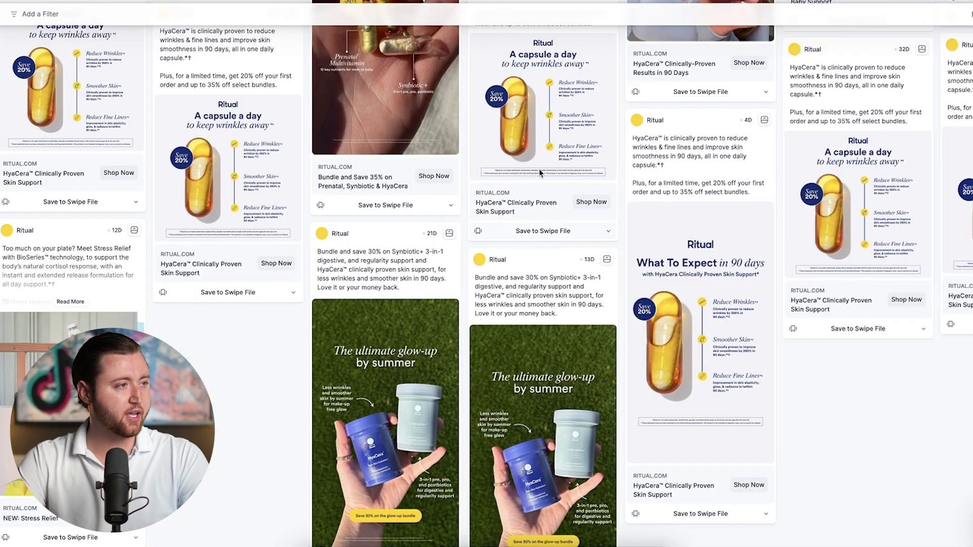
Scroll up through the Ritual ads and screenshot the Mom-to-Baby Prenatal ad.
{"action": "scroll", "coordinate": [575, 149], "scroll_direction": "up", "scroll_amount": 8}
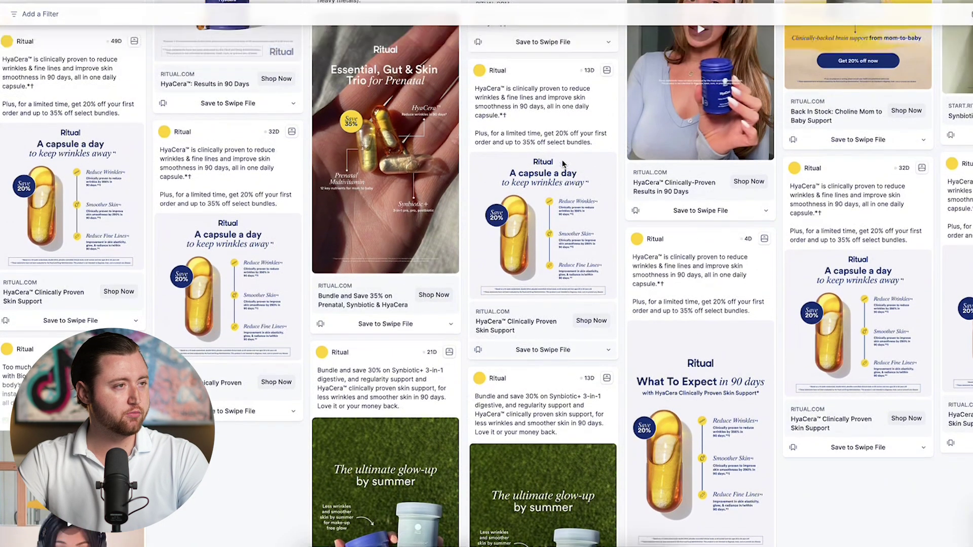
{"action": "scroll", "coordinate": [560, 166], "scroll_direction": "up", "scroll_amount": 5}
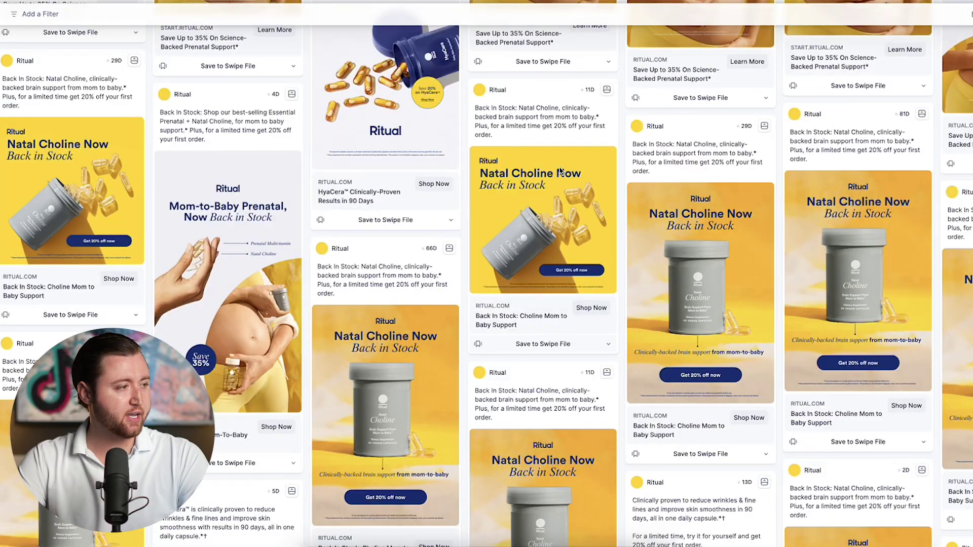
{"action": "scroll", "coordinate": [560, 171], "scroll_direction": "up", "scroll_amount": 5}
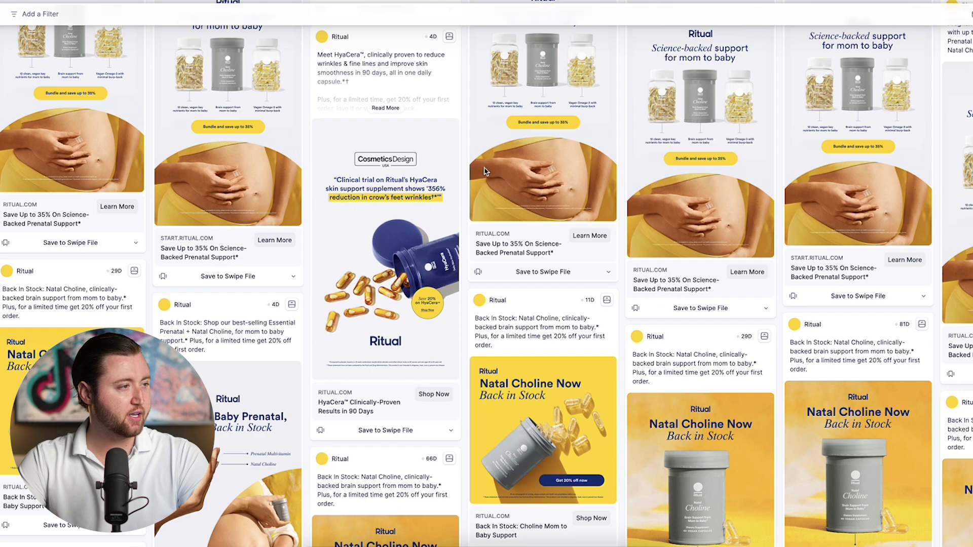
{"action": "scroll", "coordinate": [463, 167], "scroll_direction": "up", "scroll_amount": 10}
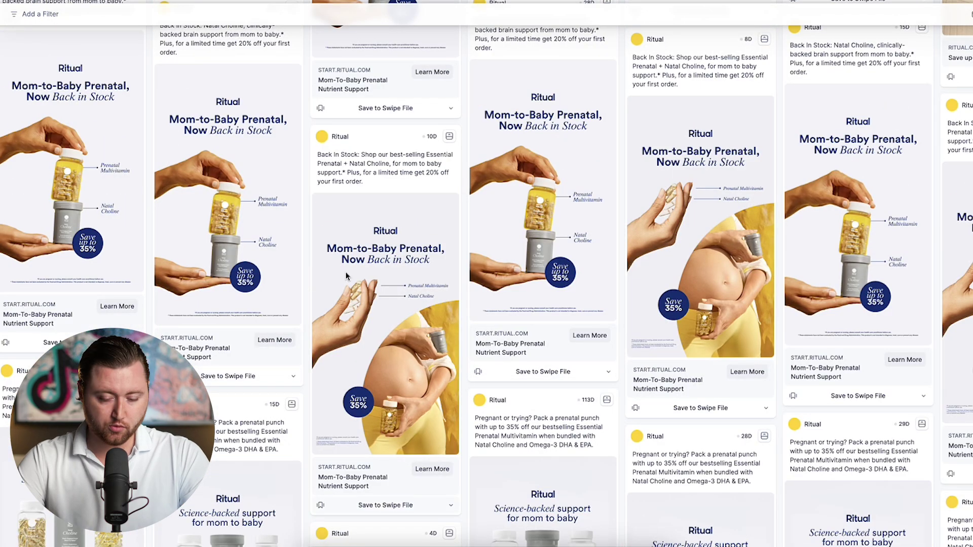
{"action": "key", "text": "super+shift+5"}
{"action": "left_click_drag", "start_coordinate": [265, 246], "coordinate": [241, 207]}
{"action": "left_click_drag", "start_coordinate": [436, 342], "coordinate": [300, 307]}
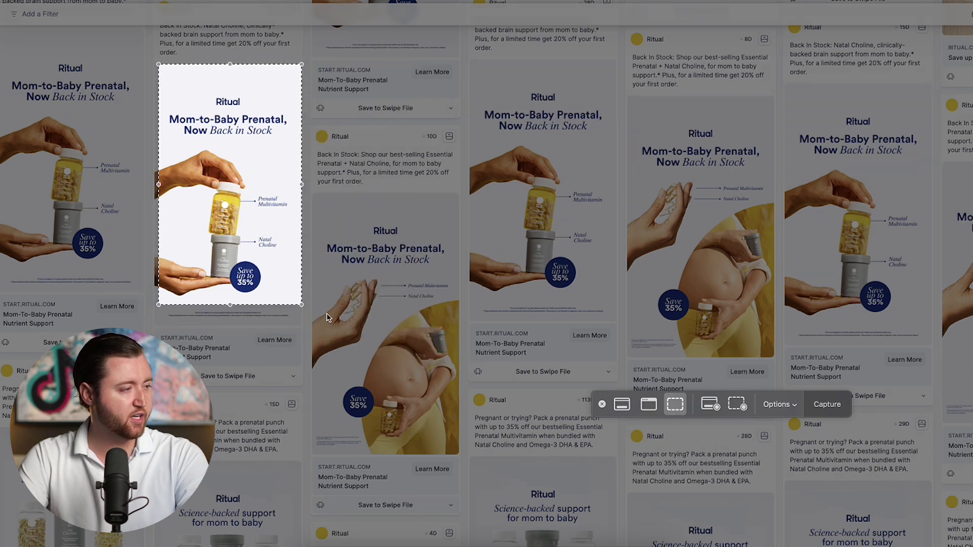
{"action": "key", "text": "Return"}
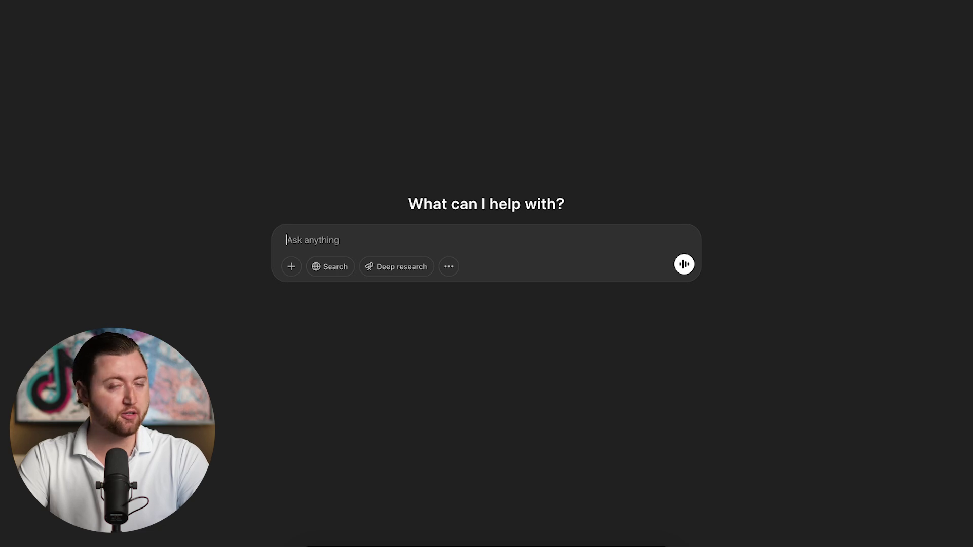
Switch on Create image from the new chat's extra tools menu.
{"action": "left_click", "coordinate": [449, 267]}
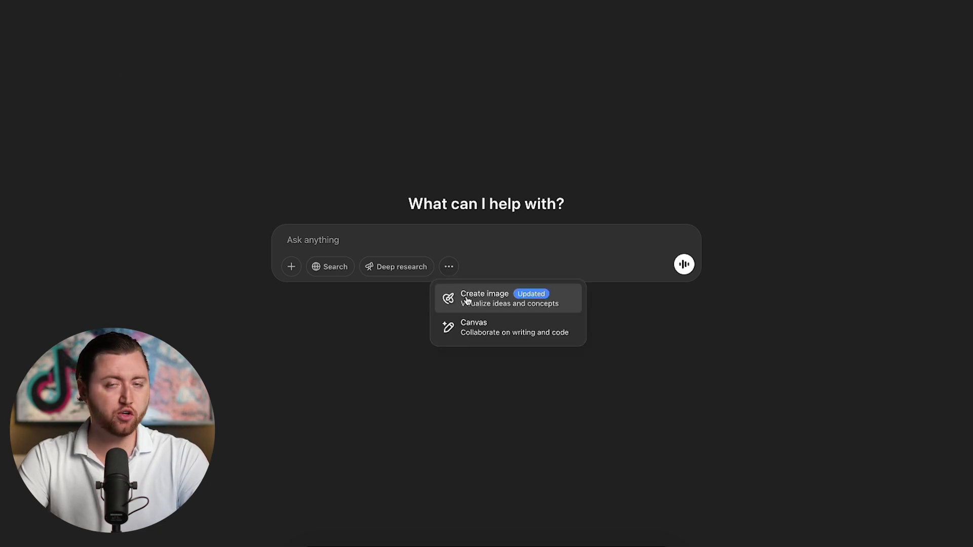
{"action": "left_click", "coordinate": [467, 299]}
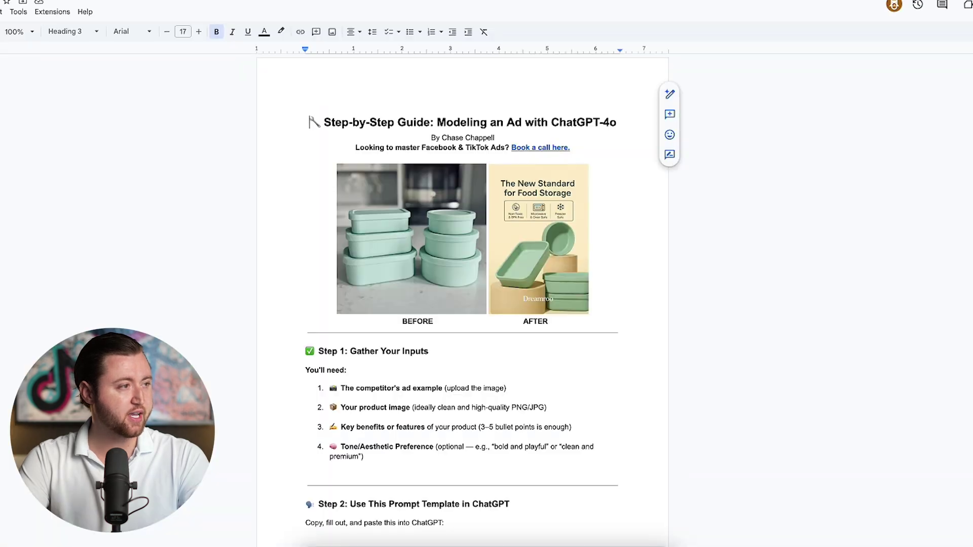
{"action": "scroll", "coordinate": [479, 239], "scroll_direction": "down", "scroll_amount": 5}
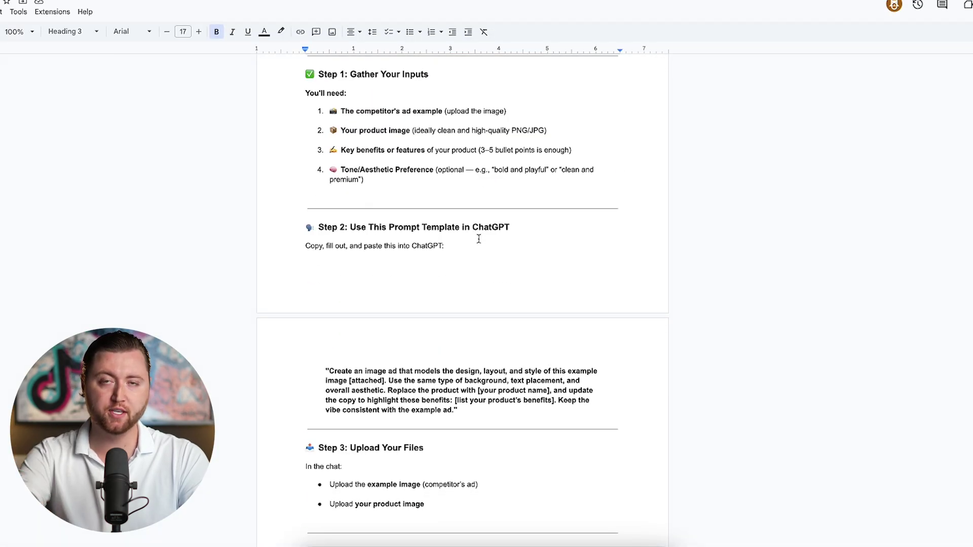
Copy the Step 2 prompt template paragraph from the Google Doc.
{"action": "triple_click", "coordinate": [340, 369]}
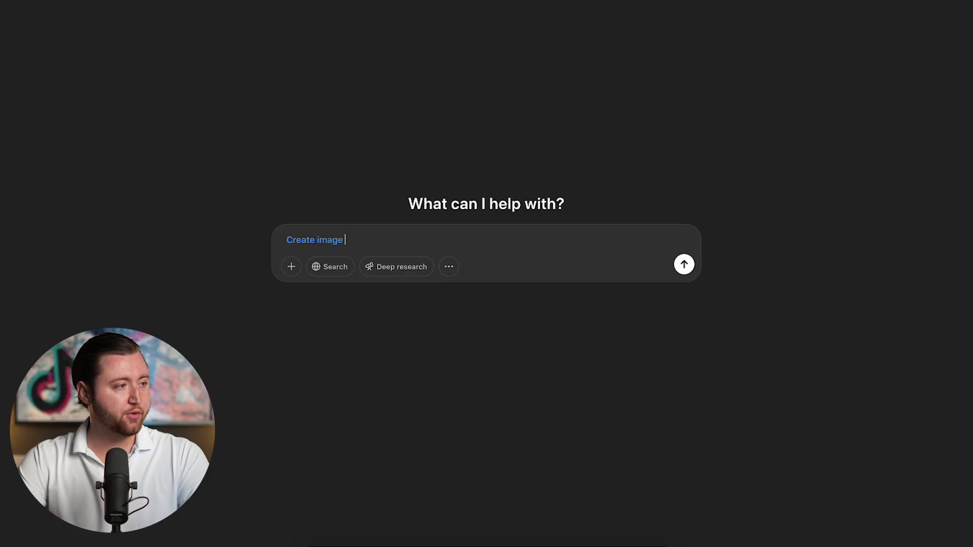
{"action": "key", "text": "ctrl+v"}
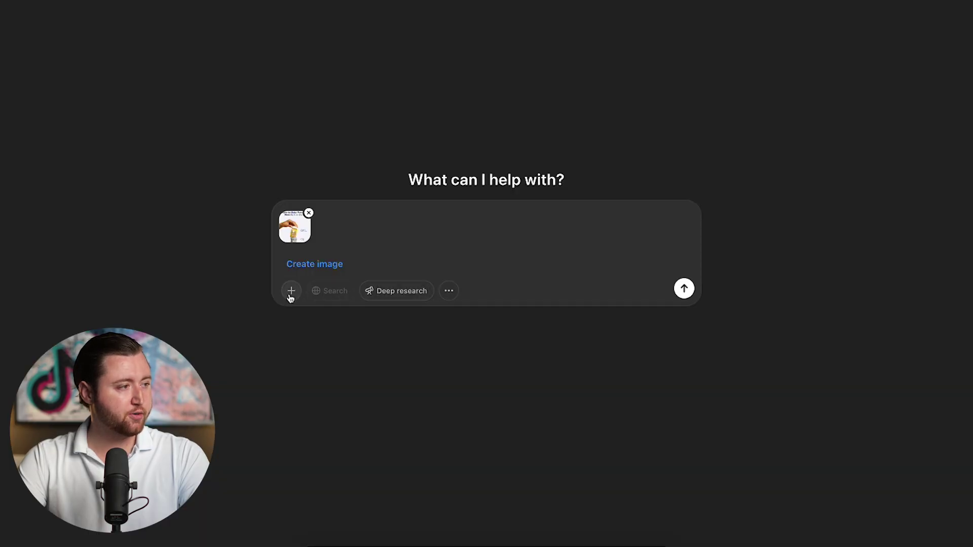
Attach the HER jar photo, paste the prompt template, and remove the duplicated 'Create an image'.
{"action": "key", "text": "ctrl+v"}
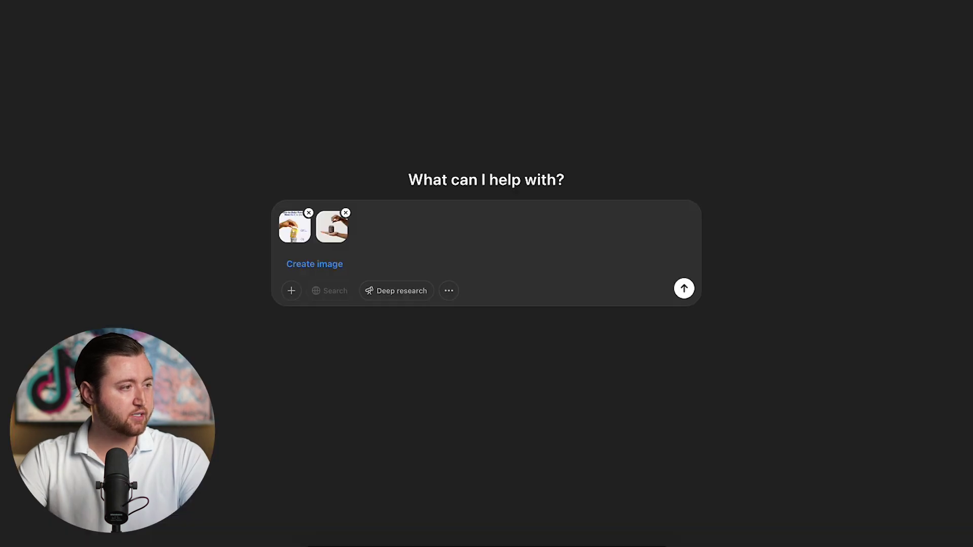
{"action": "type", "text": "Create an image ad that models the design, layout, and style of this example image [attached]. Use the same type of background, text placement, and overall aesthetic. Replace the product with [your product name], and update the copy to highlight these benefits: [list your product’s benefits]. Keep the vibe consistent with the example ad."}
{"action": "mouse_move", "coordinate": [345, 247]}
{"action": "left_mouse_down"}
{"action": "mouse_move", "coordinate": [390, 247]}
{"action": "mouse_move", "coordinate": [345, 247]}
{"action": "left_mouse_up"}
{"action": "key", "text": "BackSpace"}
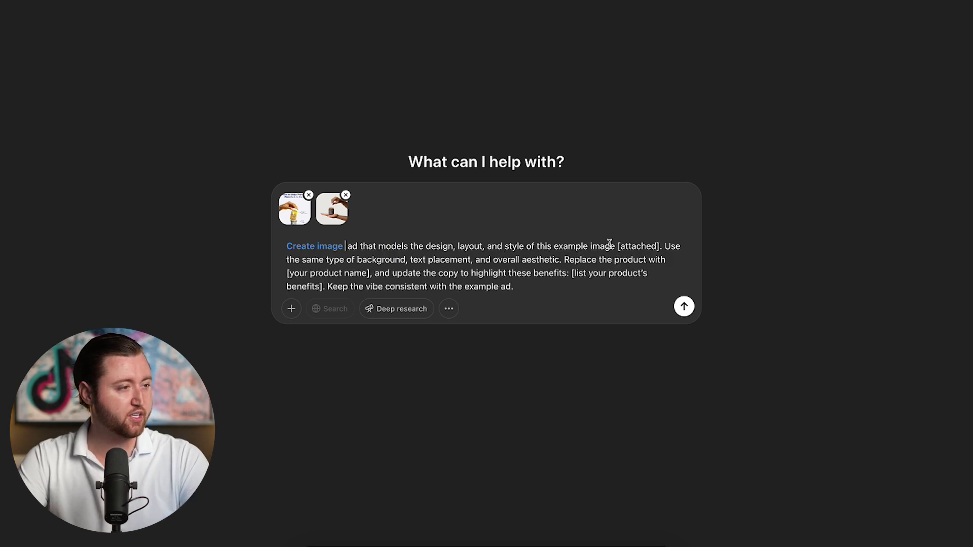
Edit the template to reference 'the image on the left' and 'the image on the right'.
{"action": "left_click", "coordinate": [657, 247]}
{"action": "type", "text": "on the left"}
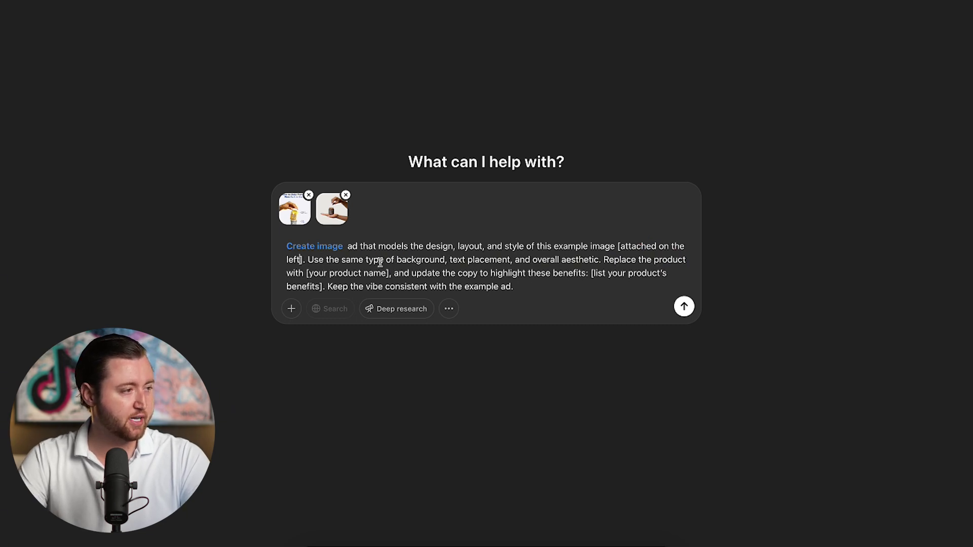
{"action": "left_click", "coordinate": [446, 261]}
{"action": "type", "text": "of the image on the right"}
{"action": "key", "text": "Delete"}
{"action": "key", "text": "Delete"}
{"action": "type", "text": "and use the"}
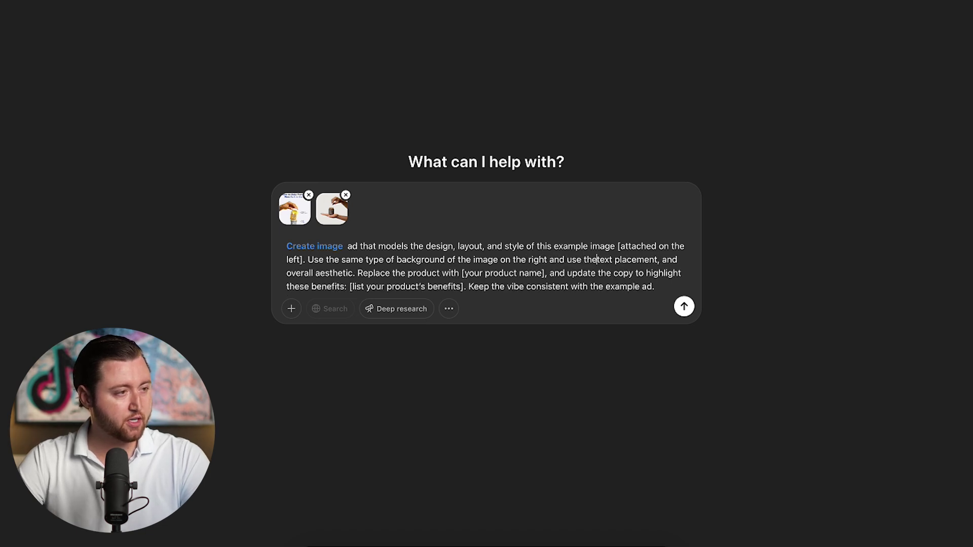
{"action": "left_click", "coordinate": [354, 272]}
{"action": "type", "text": "of the image on the left"}
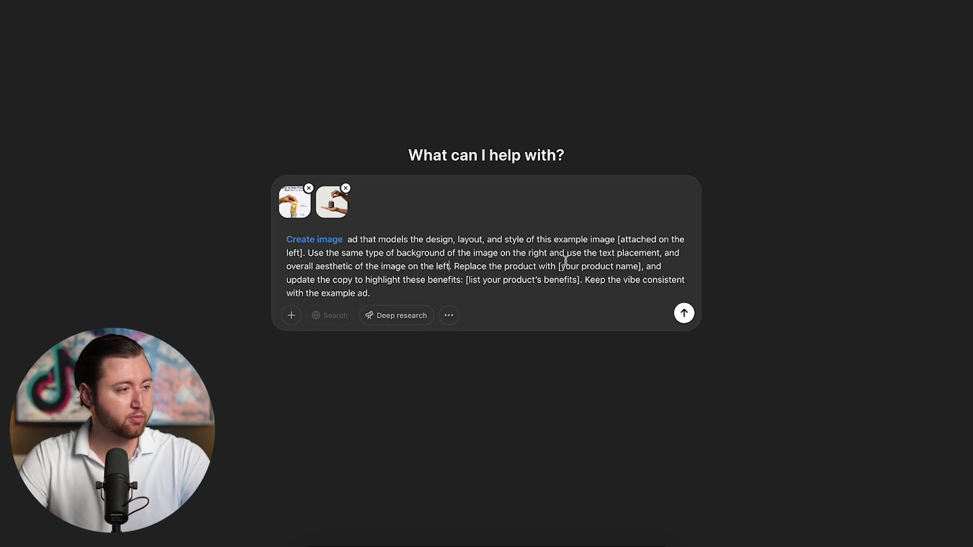
Replace the product name placeholder with Her Juice Bar and add the benefits, including 'Results in less than four days.'.
{"action": "left_click_drag", "start_coordinate": [557, 266], "coordinate": [642, 269]}
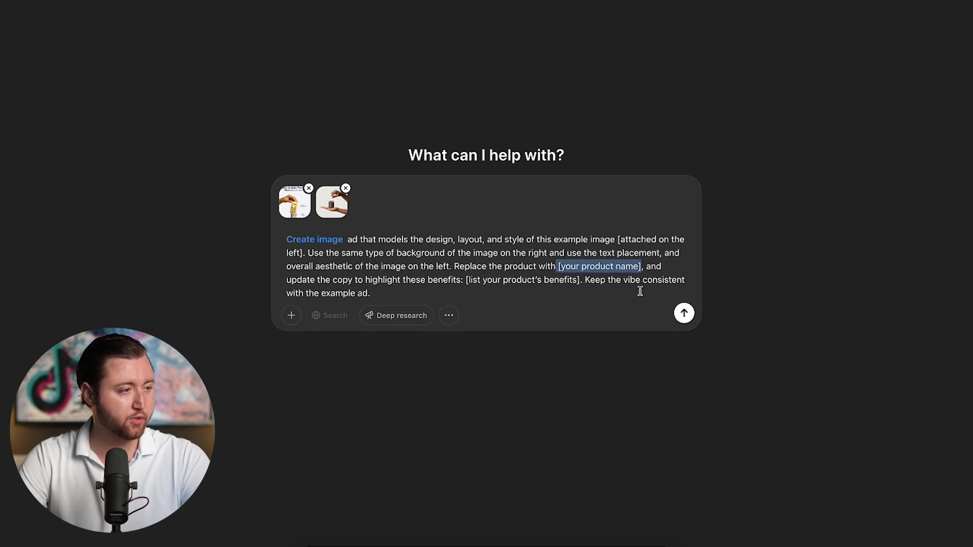
{"action": "key", "text": "BackSpace"}
{"action": "type", "text": "the Her Juice Bar Moisture Enhancing Supplement"}
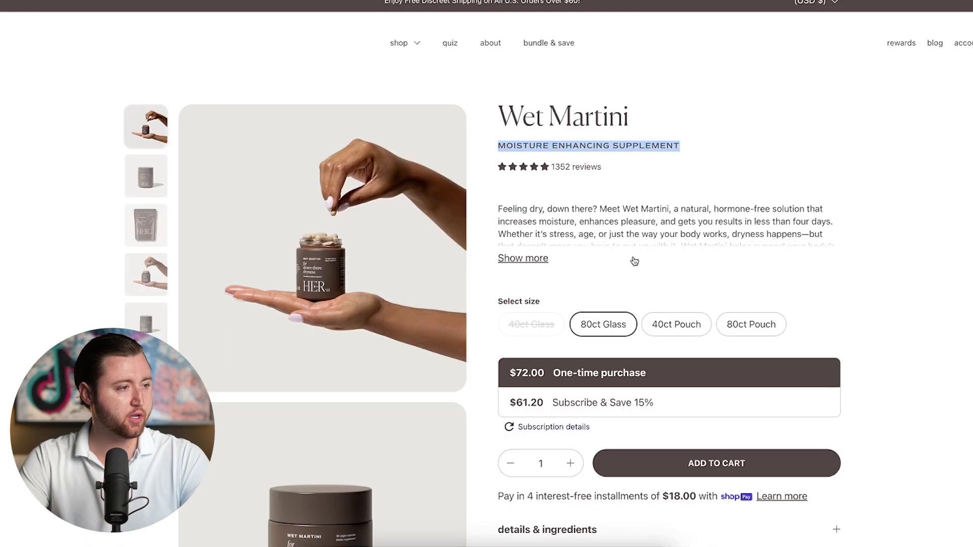
{"action": "scroll", "coordinate": [632, 258], "scroll_direction": "down", "scroll_amount": 10}
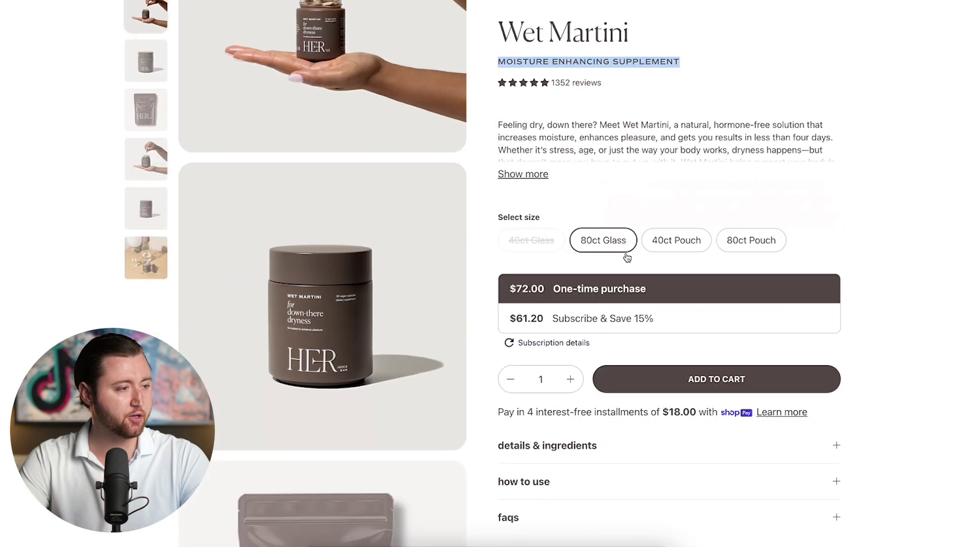
{"action": "scroll", "coordinate": [702, 298], "scroll_direction": "down", "scroll_amount": 5}
{"action": "left_click_drag", "start_coordinate": [200, 59], "coordinate": [300, 85]}
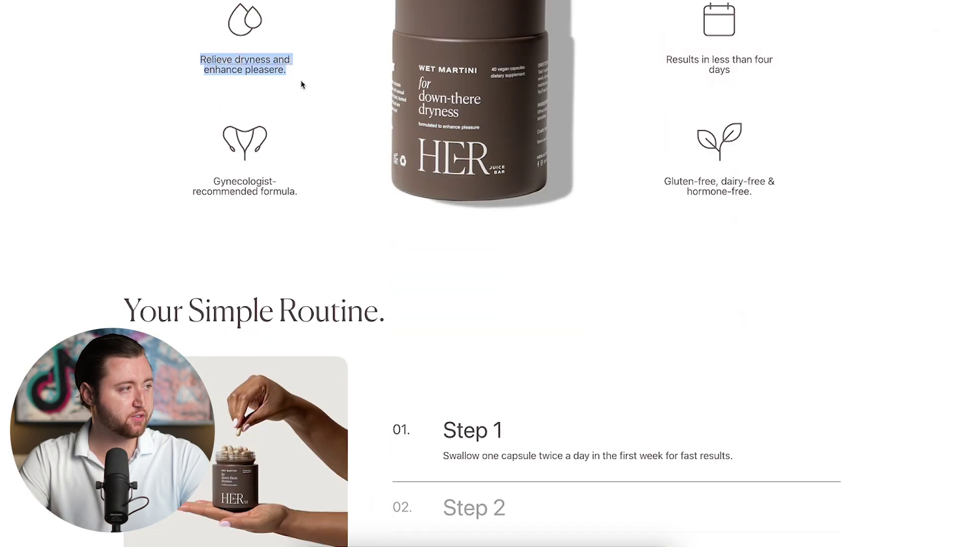
{"action": "left_click_drag", "start_coordinate": [663, 179], "coordinate": [781, 210]}
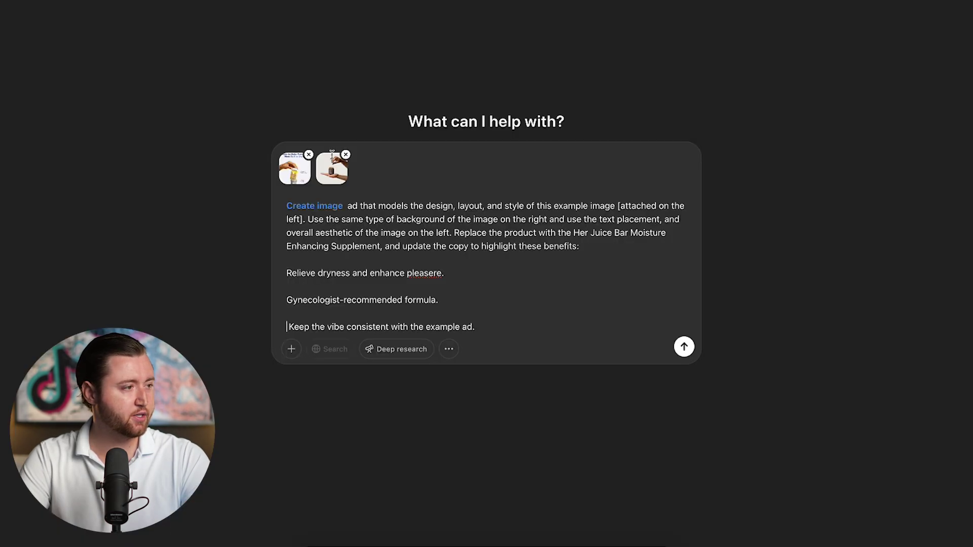
{"action": "type", "text": "Gluten-free, dairy-free & hormone-free."}
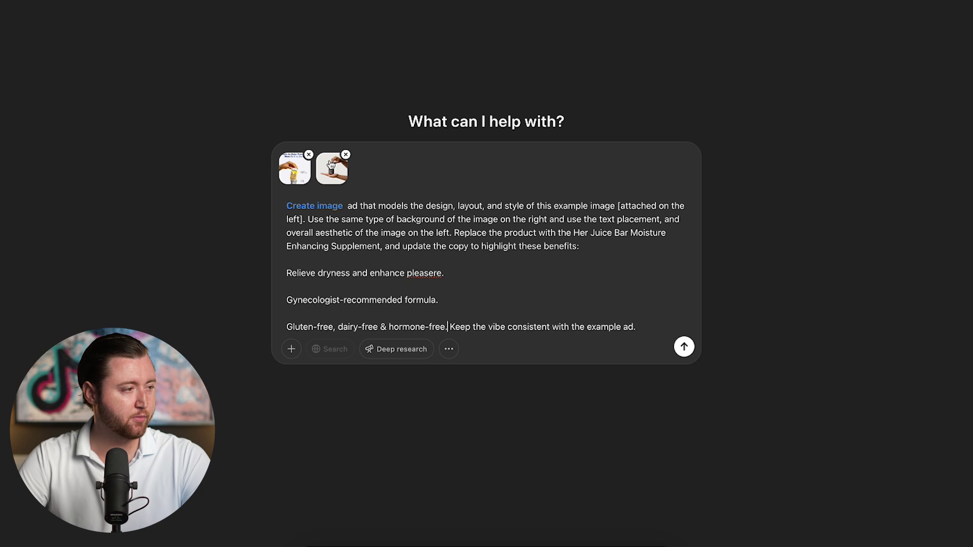
{"action": "key", "text": "Return"}
{"action": "key", "text": "Return"}
{"action": "type", "text": "Results in less than four days."}
{"action": "key", "text": "Return"}
{"action": "key", "text": "Return"}
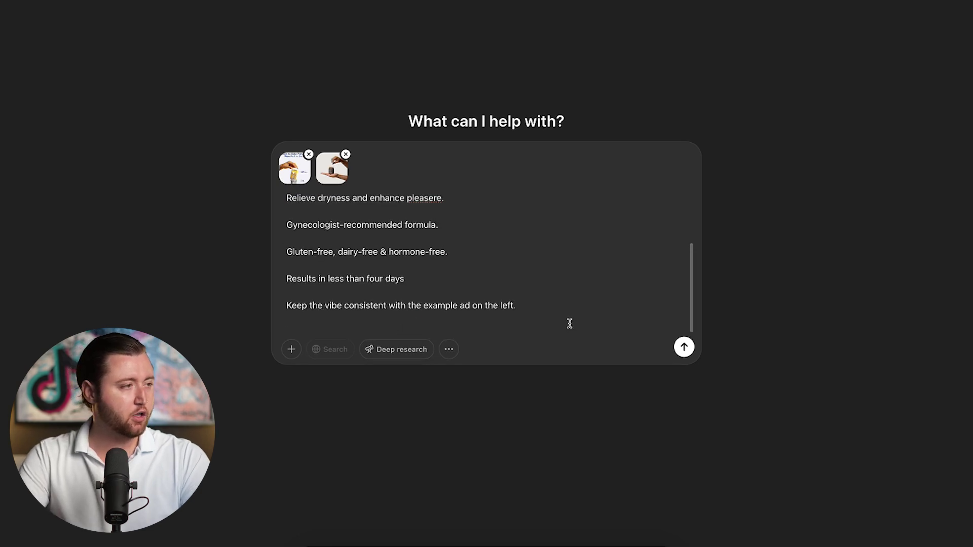
Send the prompt and enlarge the attached Ritual example ad.
{"action": "scroll", "coordinate": [569, 322], "scroll_direction": "up", "scroll_amount": 5}
{"action": "left_click", "coordinate": [682, 348]}
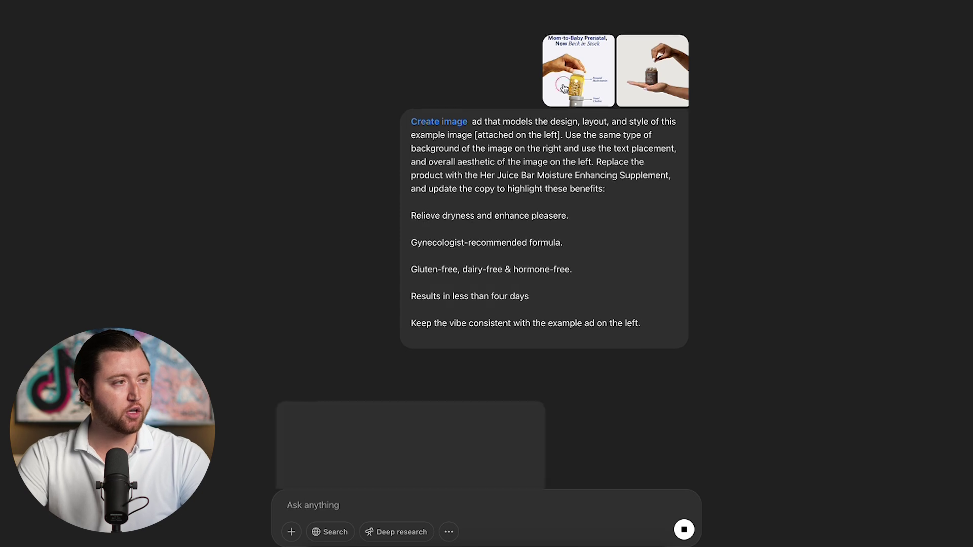
{"action": "left_click", "coordinate": [579, 71]}
Close the Ritual ad preview, view the HER jar photo full-size, and close it.
{"action": "left_click", "coordinate": [697, 196]}
{"action": "left_click", "coordinate": [659, 71]}
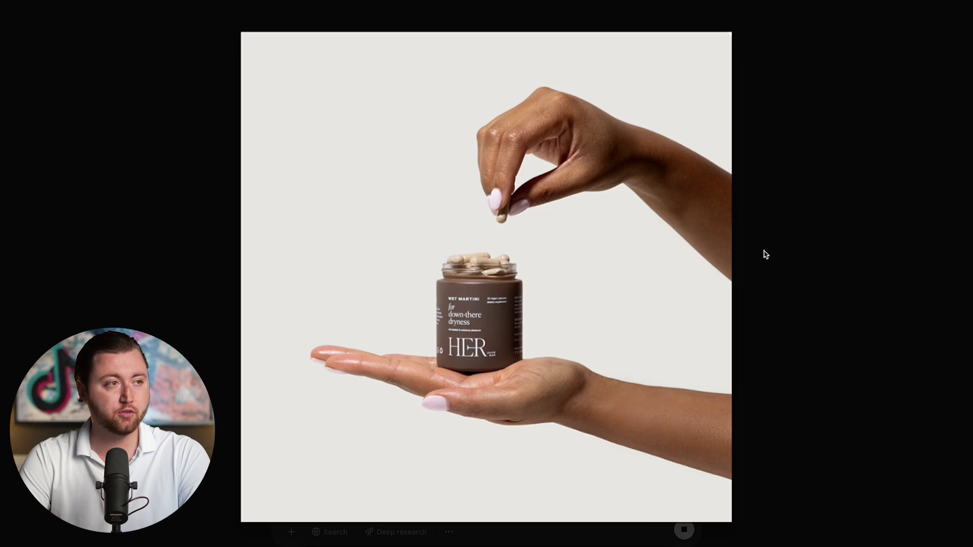
{"action": "left_click", "coordinate": [796, 219]}
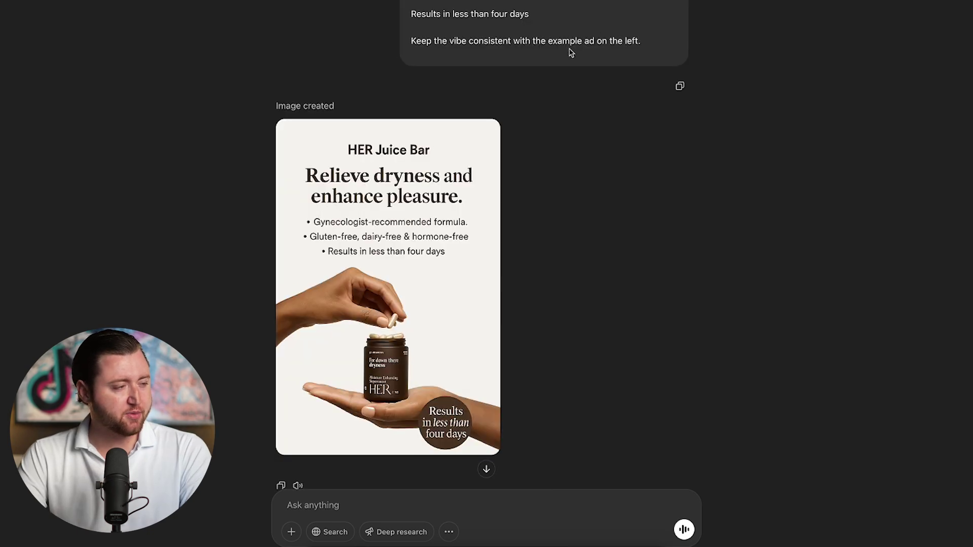
{"action": "scroll", "coordinate": [524, 98], "scroll_direction": "up", "scroll_amount": 5}
{"action": "scroll", "coordinate": [559, 106], "scroll_direction": "down", "scroll_amount": 6}
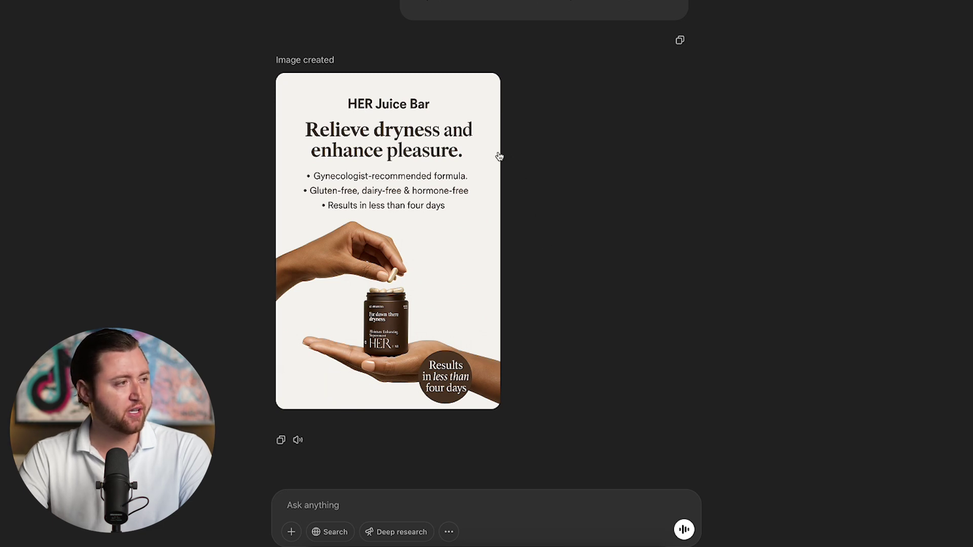
{"action": "scroll", "coordinate": [507, 156], "scroll_direction": "up", "scroll_amount": 5}
{"action": "left_click_drag", "start_coordinate": [481, 73], "coordinate": [496, 72]}
{"action": "scroll", "coordinate": [500, 128], "scroll_direction": "down", "scroll_amount": 1}
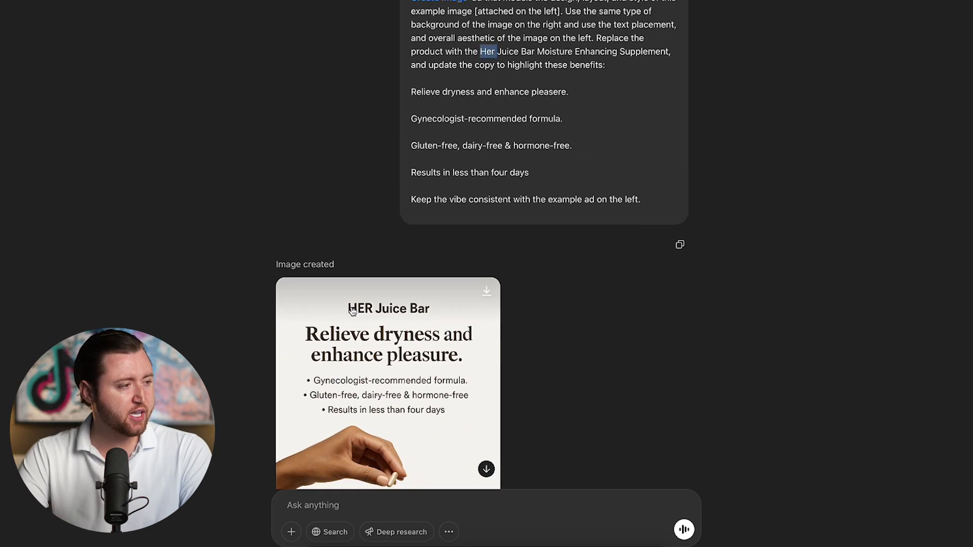
{"action": "scroll", "coordinate": [373, 302], "scroll_direction": "down", "scroll_amount": 4}
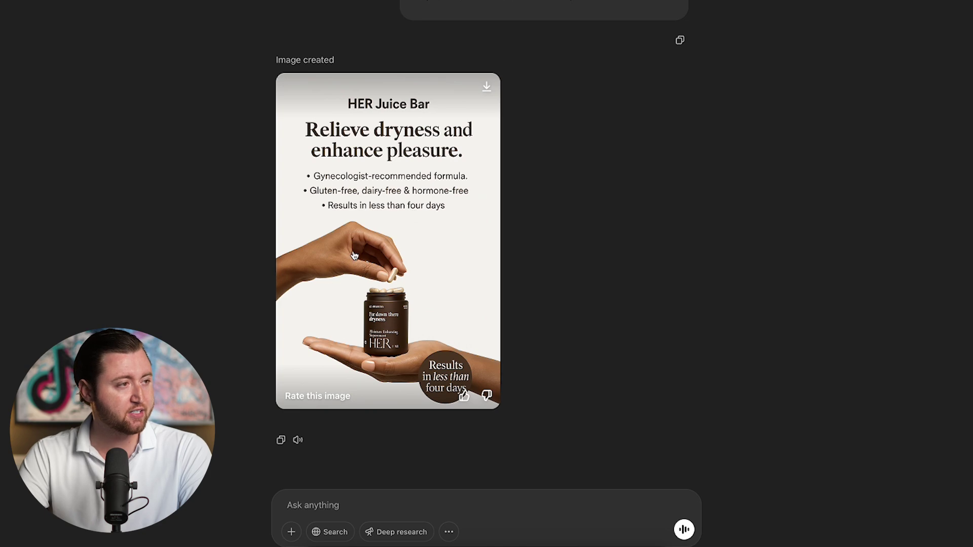
{"action": "scroll", "coordinate": [558, 174], "scroll_direction": "up", "scroll_amount": 6}
{"action": "scroll", "coordinate": [410, 393], "scroll_direction": "down", "scroll_amount": 5}
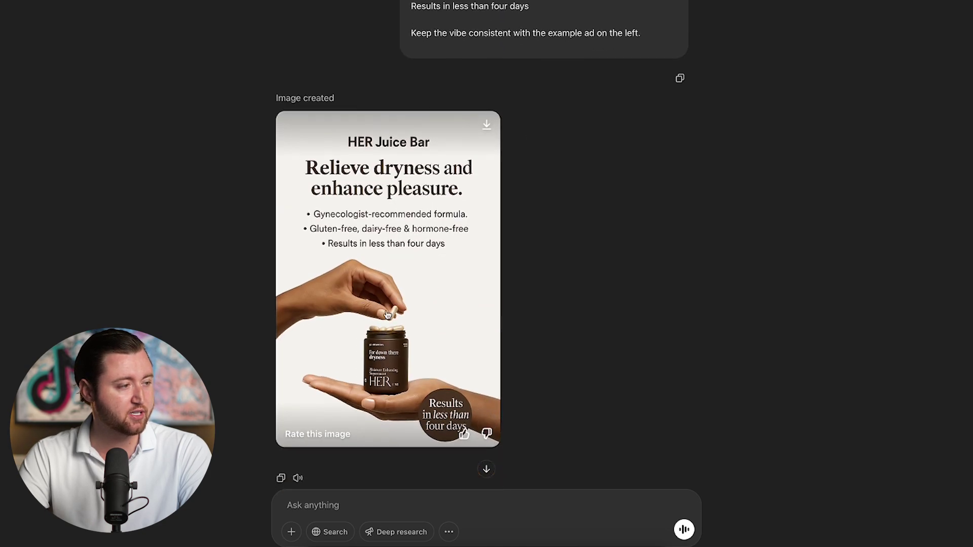
{"action": "scroll", "coordinate": [504, 250], "scroll_direction": "up", "scroll_amount": 6}
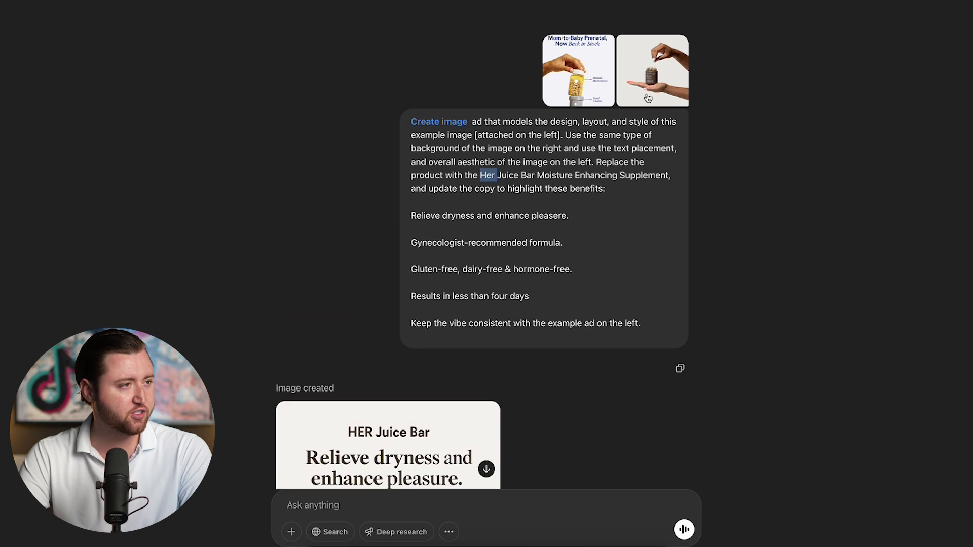
{"action": "scroll", "coordinate": [554, 189], "scroll_direction": "down", "scroll_amount": 6}
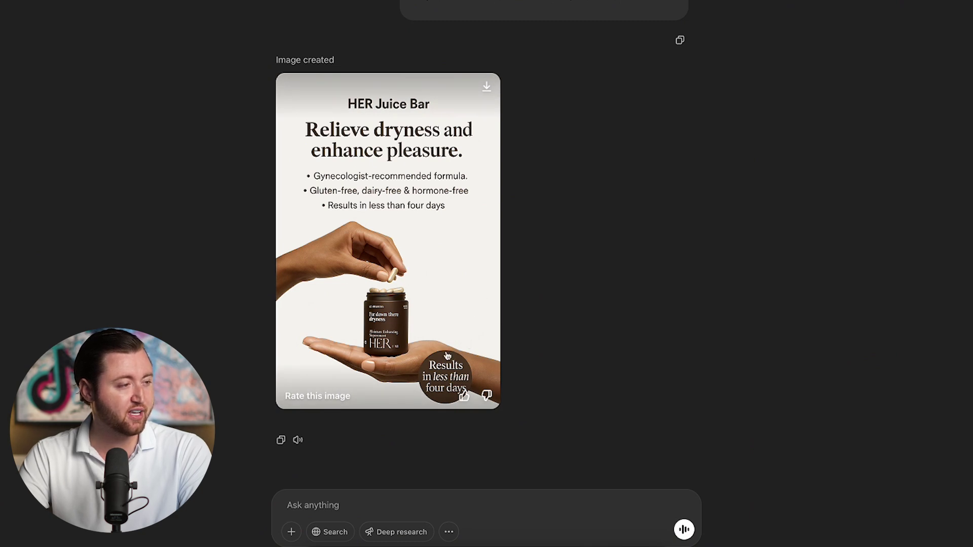
{"action": "scroll", "coordinate": [554, 290], "scroll_direction": "up", "scroll_amount": 7}
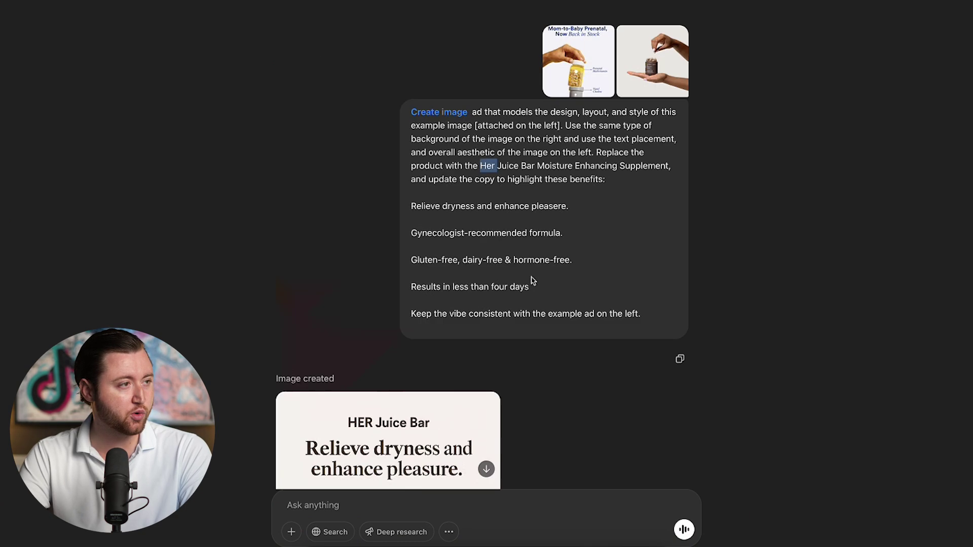
{"action": "left_click", "coordinate": [573, 85]}
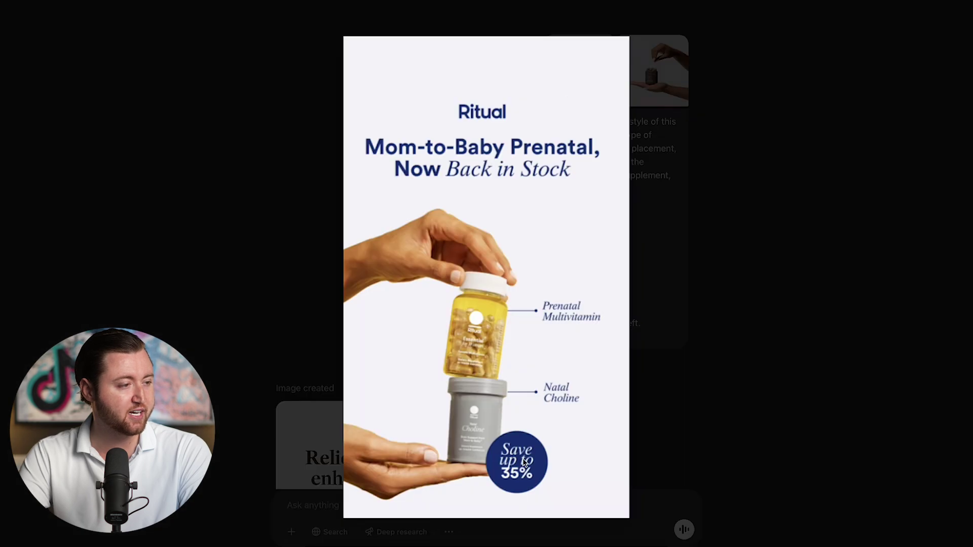
{"action": "left_click", "coordinate": [649, 373]}
{"action": "scroll", "coordinate": [601, 376], "scroll_direction": "down", "scroll_amount": 6}
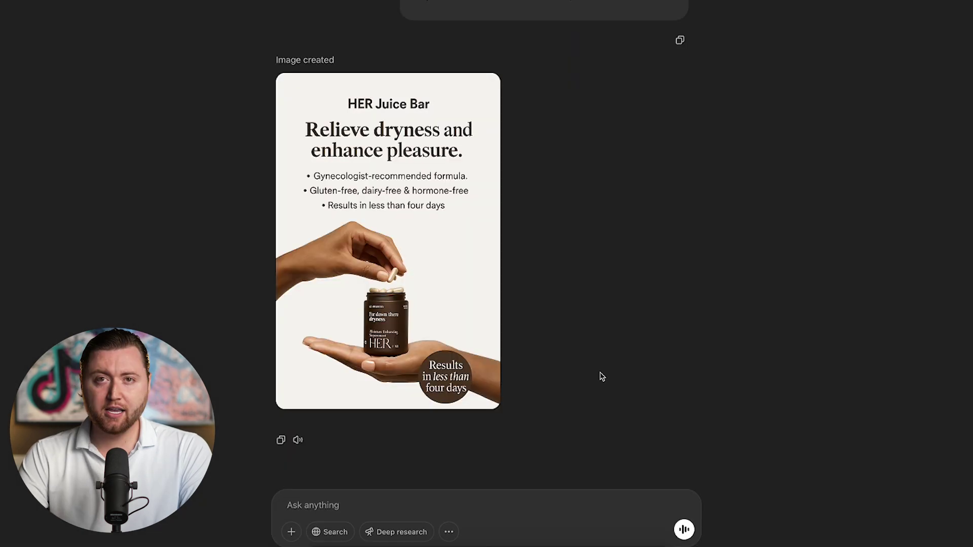